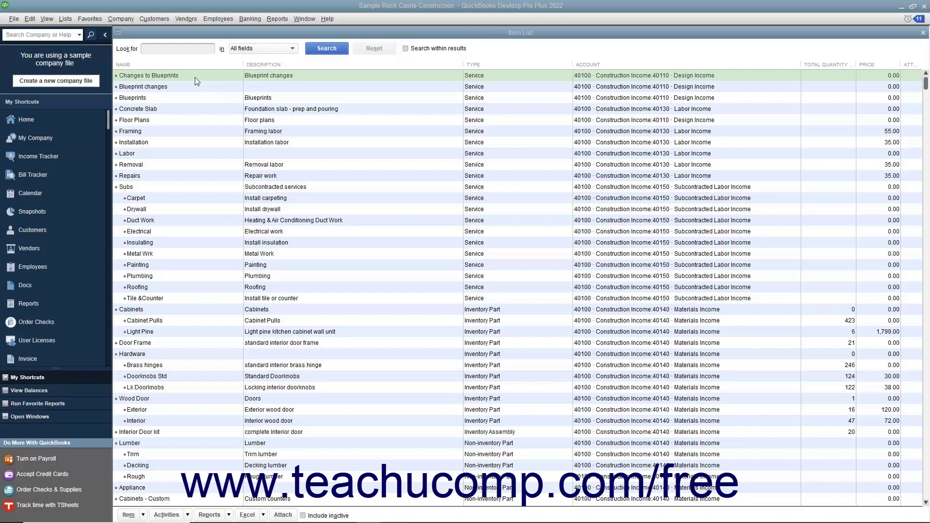
Step: Edit the Changes to Blueprints item, deleting the leading 'Changes to' so it reads Blueprint changes
double_click(168, 75)
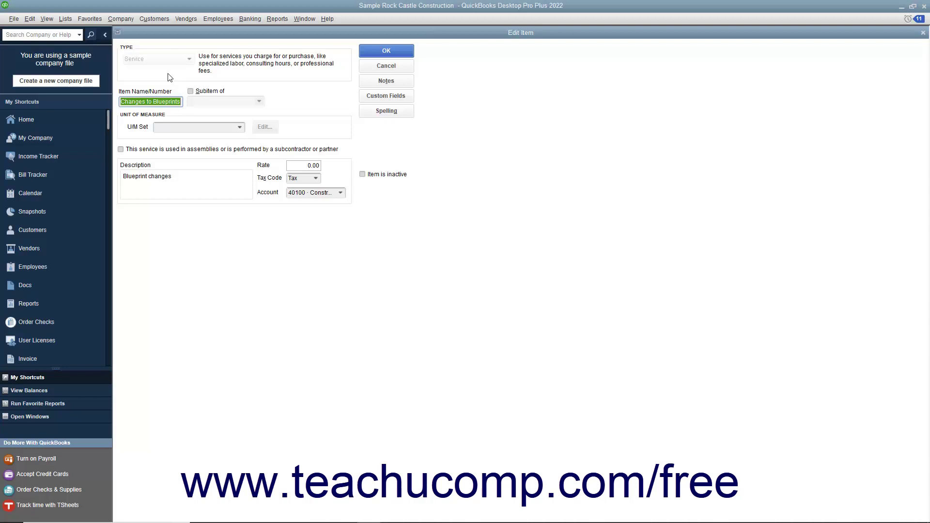
drag(152, 101, 103, 101)
key(Delete)
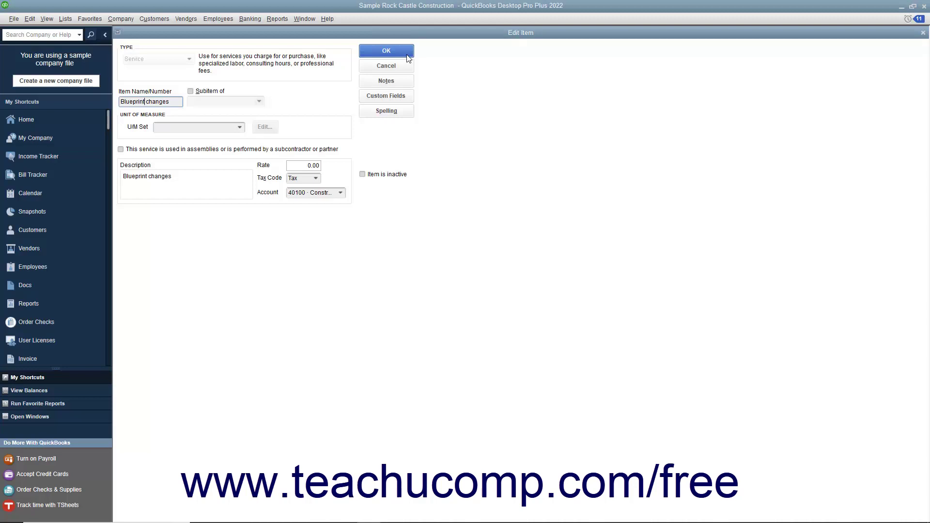
Step: Save the renamed item and accept merging it with the existing Blueprint changes item
click(406, 57)
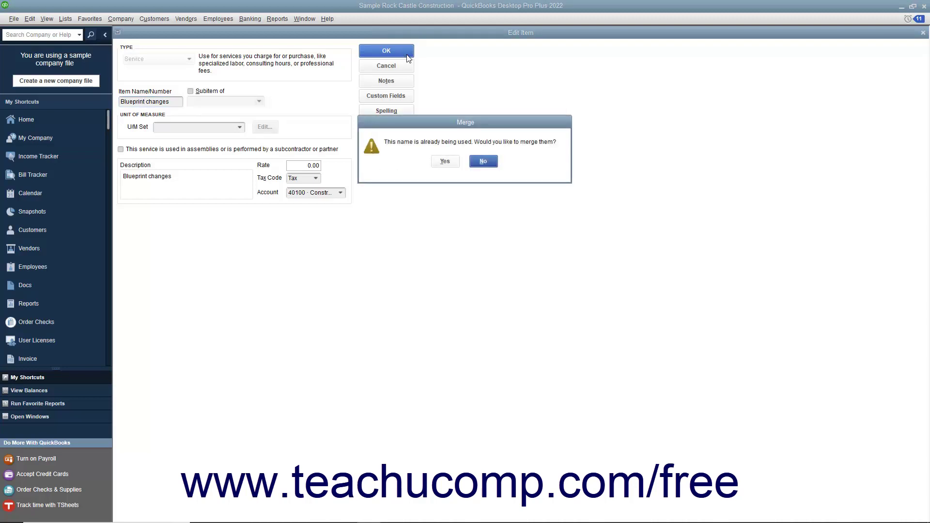
click(445, 163)
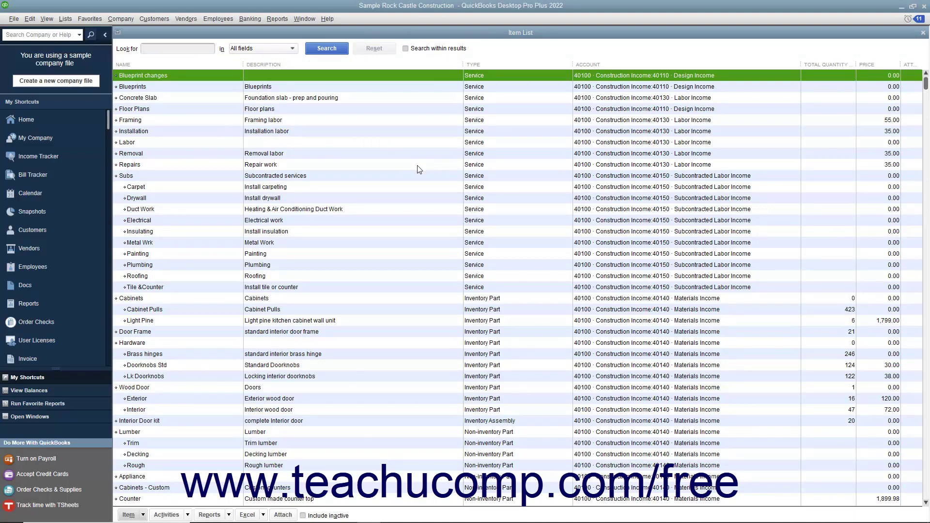
Step: Reopen the merged Blueprint changes service item from the Item List in Edit Item
double_click(183, 74)
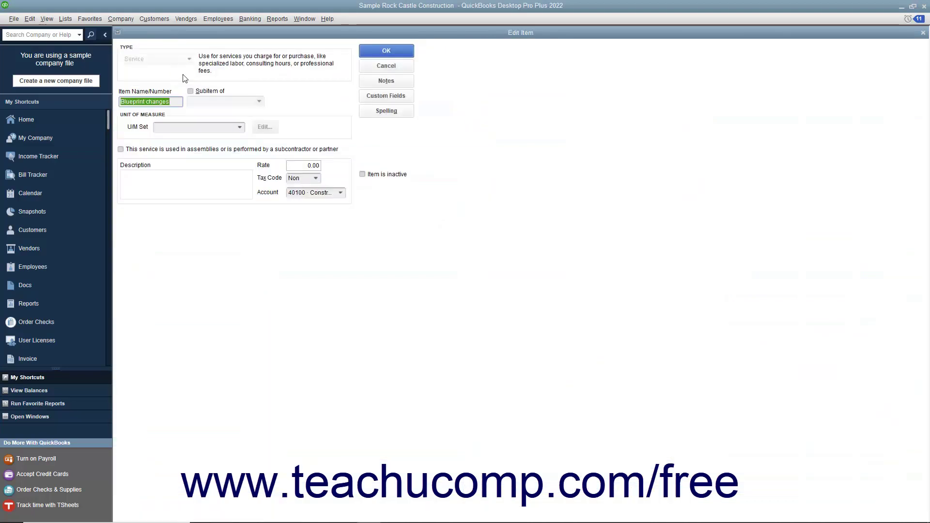